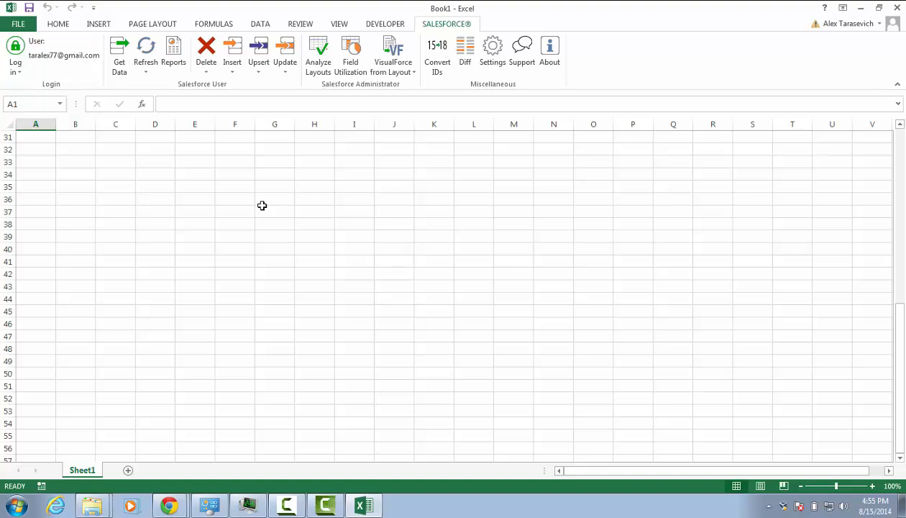
- Open the Salesforce Get Data query builder, choose the Car_Order__c object and look through its fields
click(120, 52)
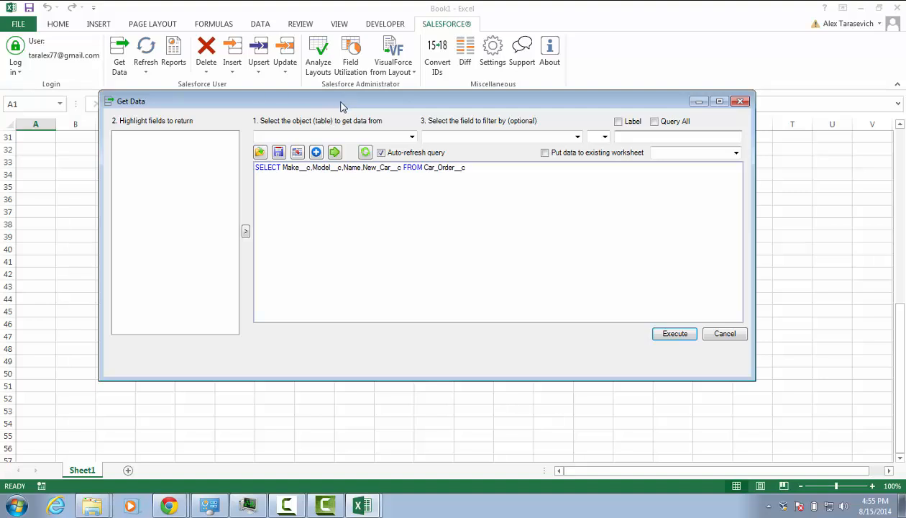
click(413, 138)
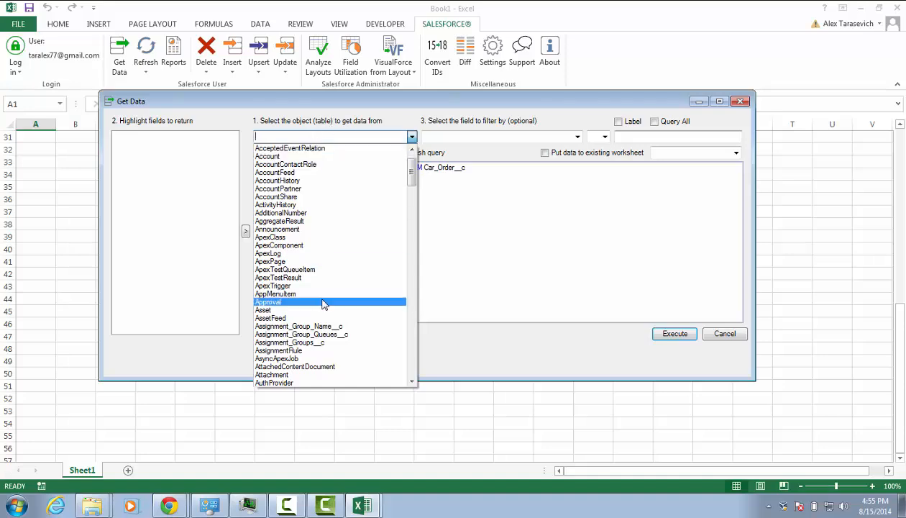
scroll(323, 302, down, 7)
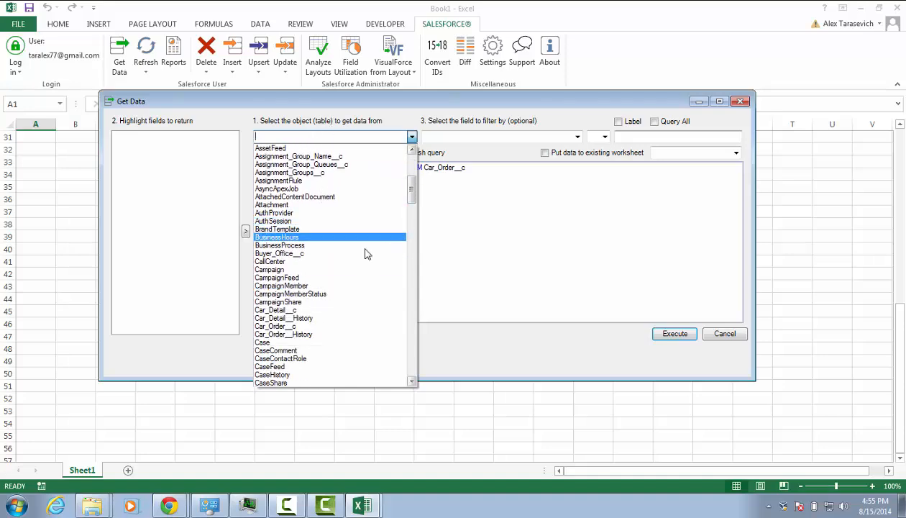
click(320, 326)
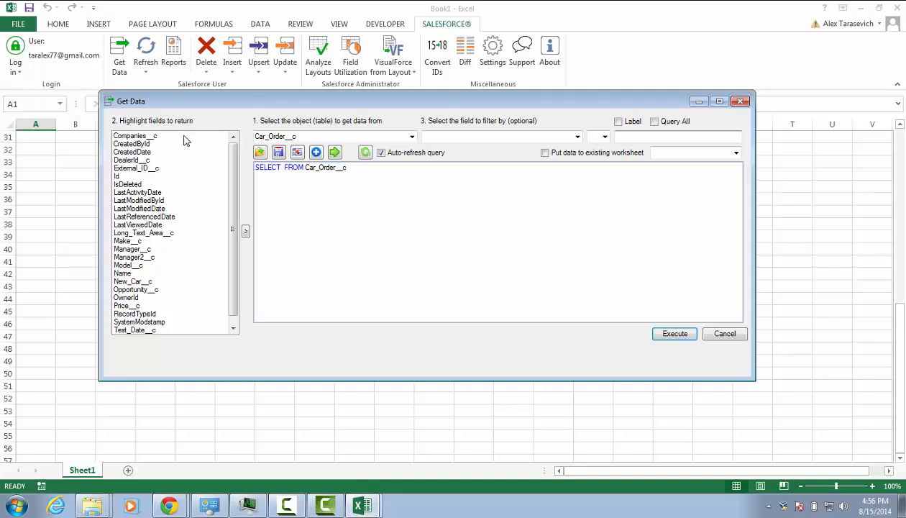
drag(230, 156, 229, 217)
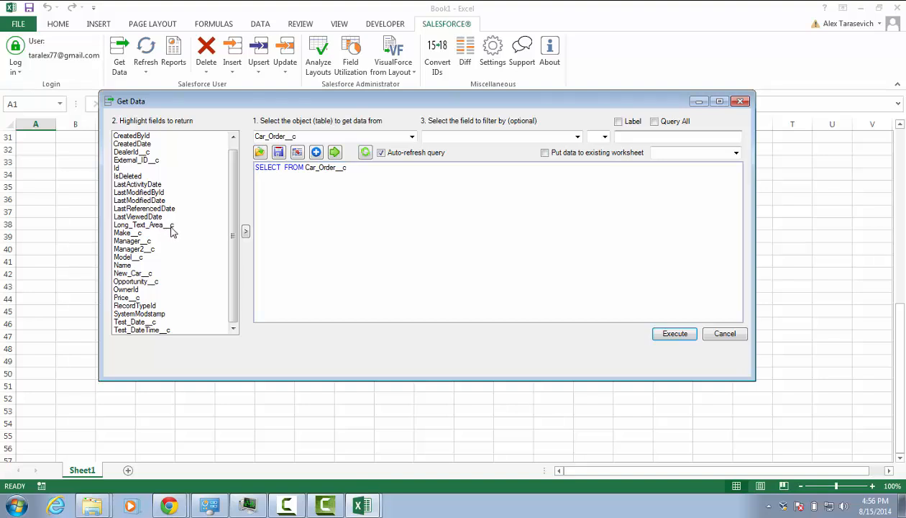
drag(231, 212, 233, 204)
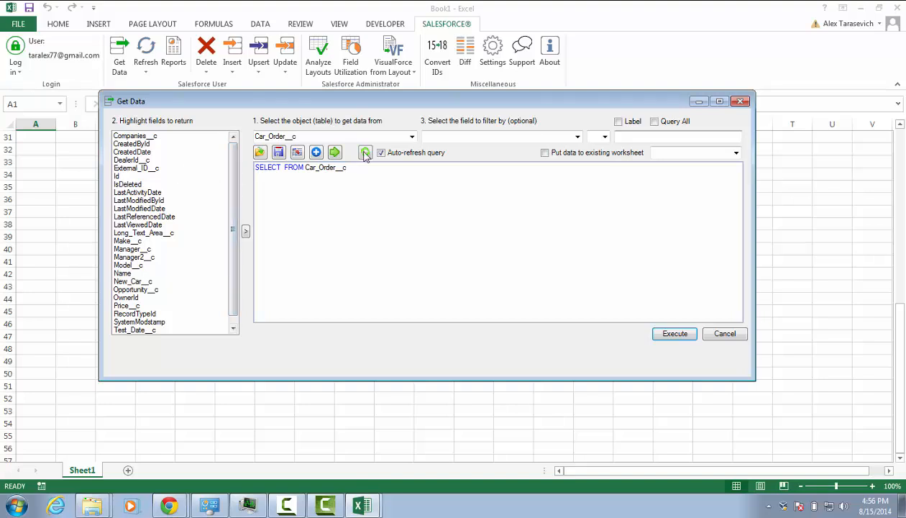
- Display objects and fields by their labels, and browse the object and Car Order field lists
click(619, 122)
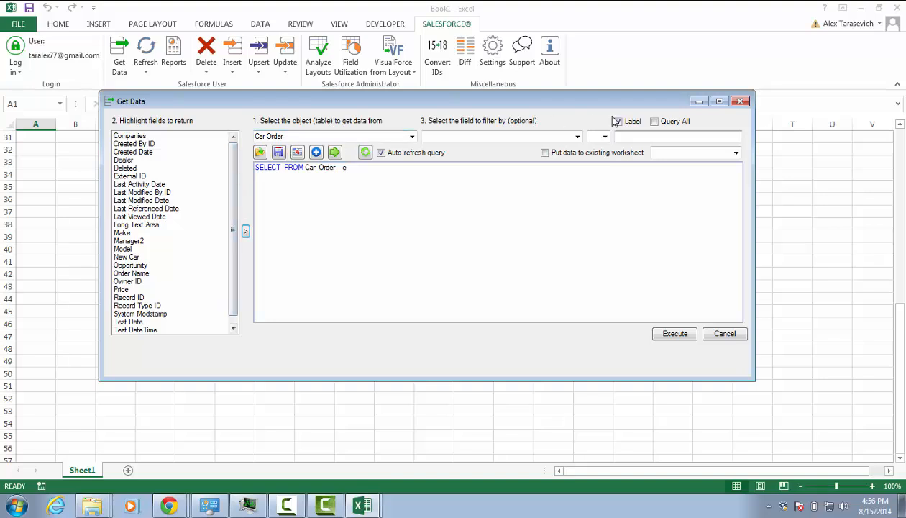
click(412, 136)
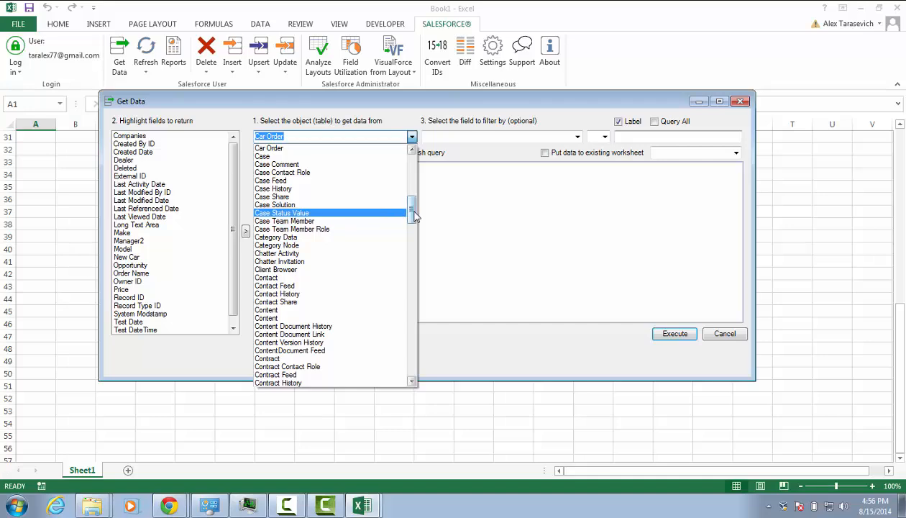
drag(414, 215, 413, 185)
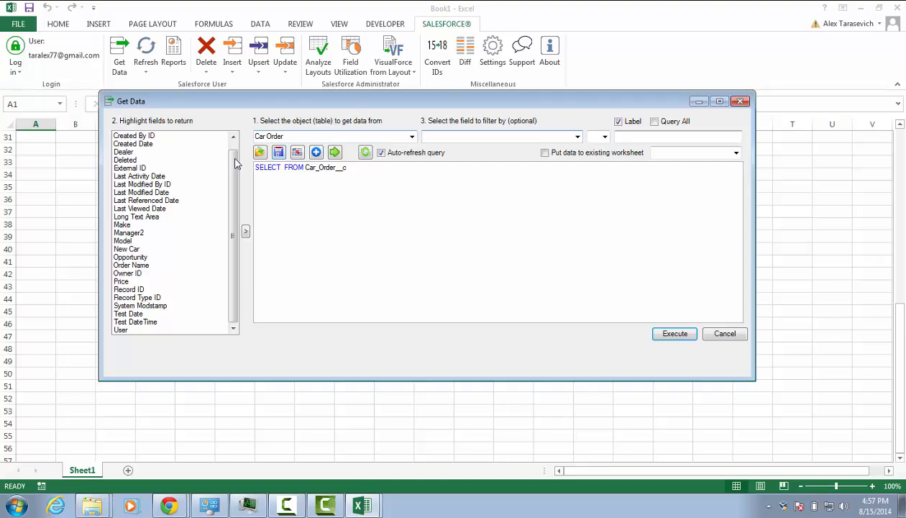
scroll(232, 170, up, 1)
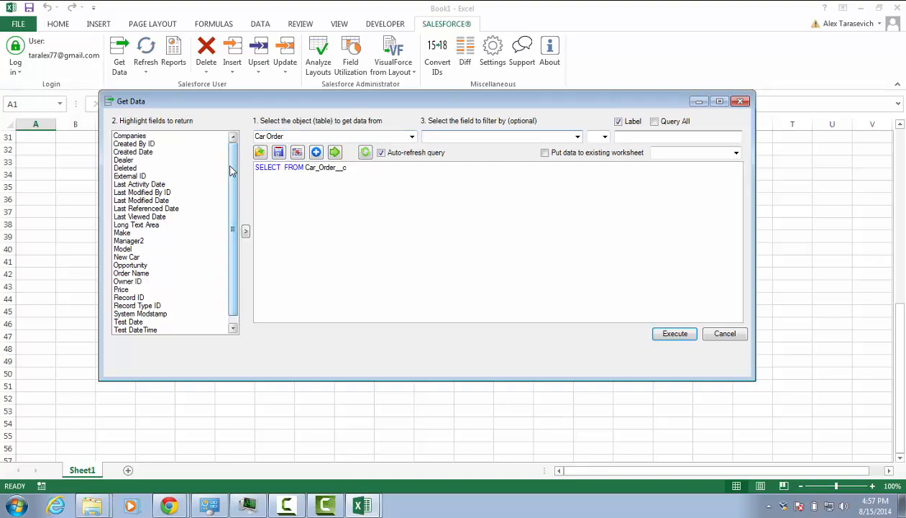
- Select the External ID, Make, Model and Record ID fields of Car Order for the query to return
click(185, 169)
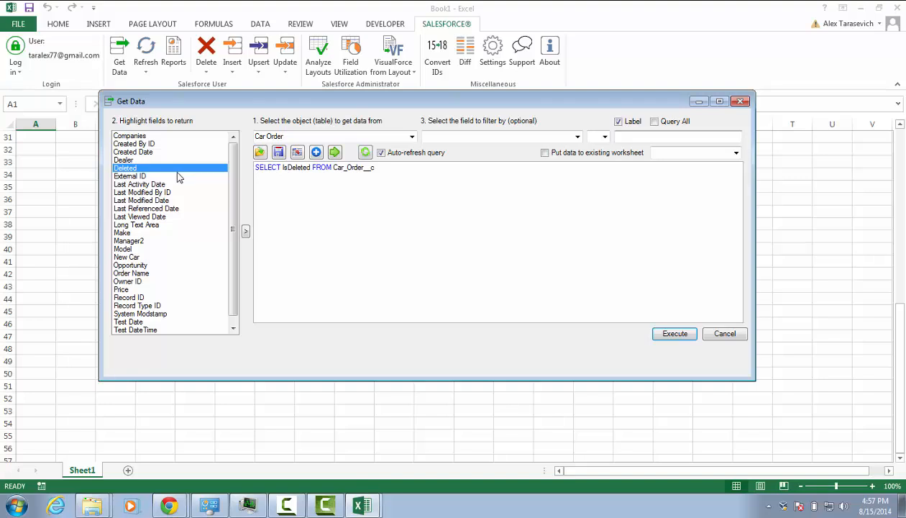
ctrl+click(178, 176)
ctrl+click(177, 168)
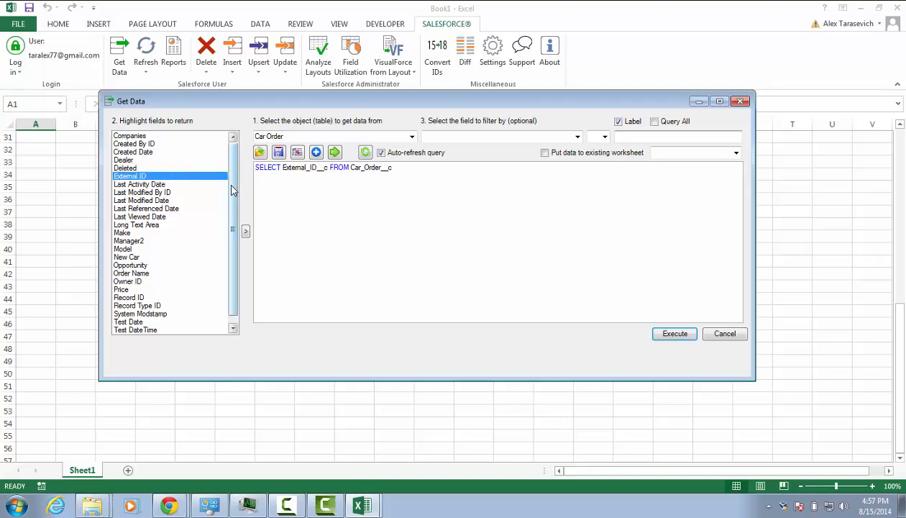
scroll(231, 190, down, 1)
ctrl+click(181, 225)
ctrl+click(172, 241)
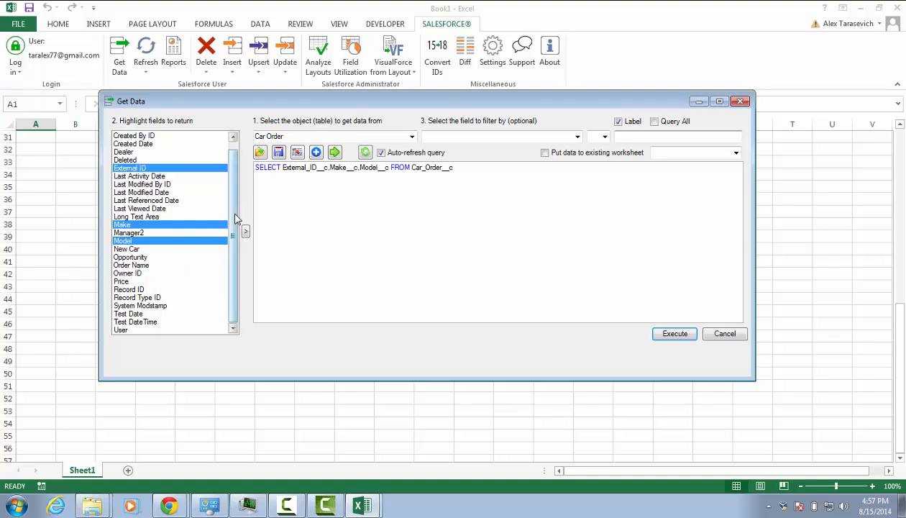
scroll(231, 179, up, 1)
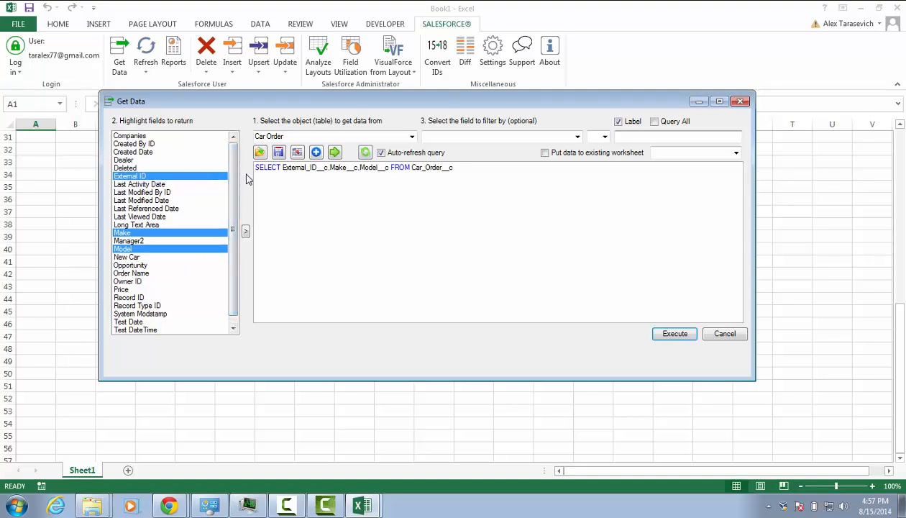
scroll(234, 178, down, 1)
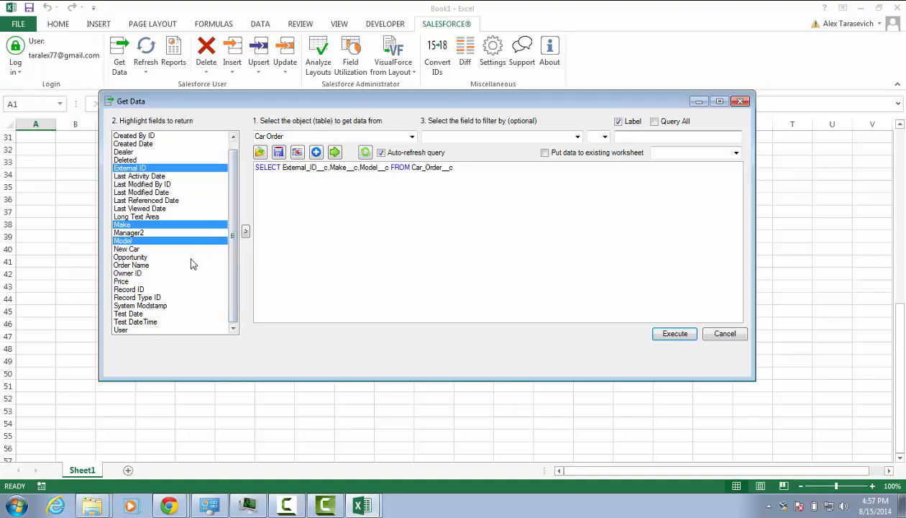
click(167, 290)
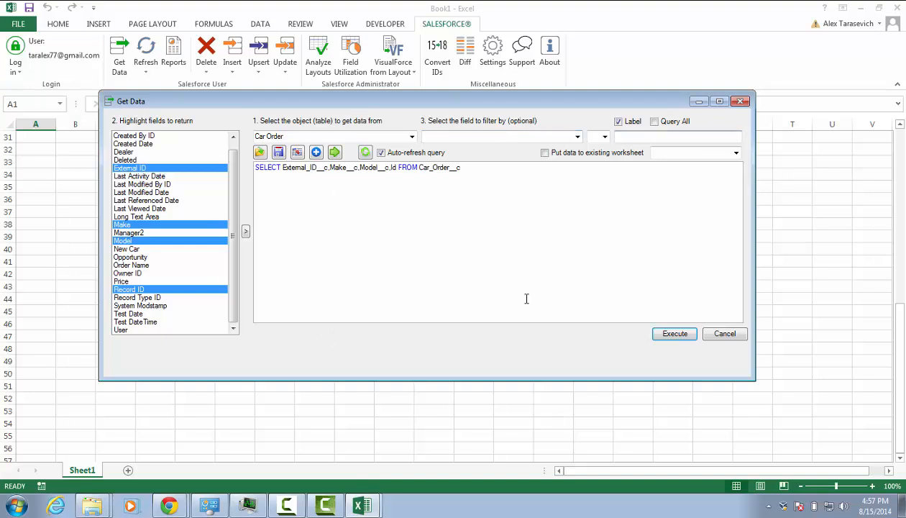
- Execute the Car Order query and widen column A to fit its External_ID__c heading
click(669, 333)
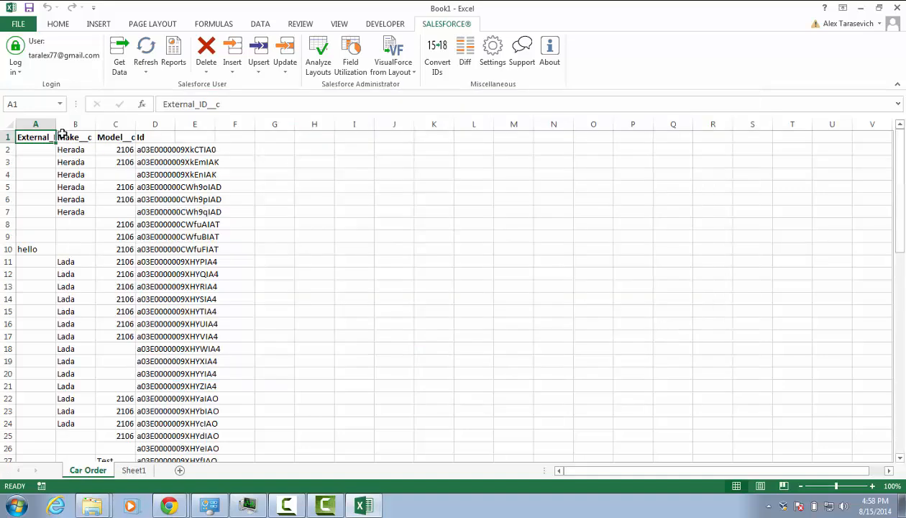
drag(56, 124, 94, 124)
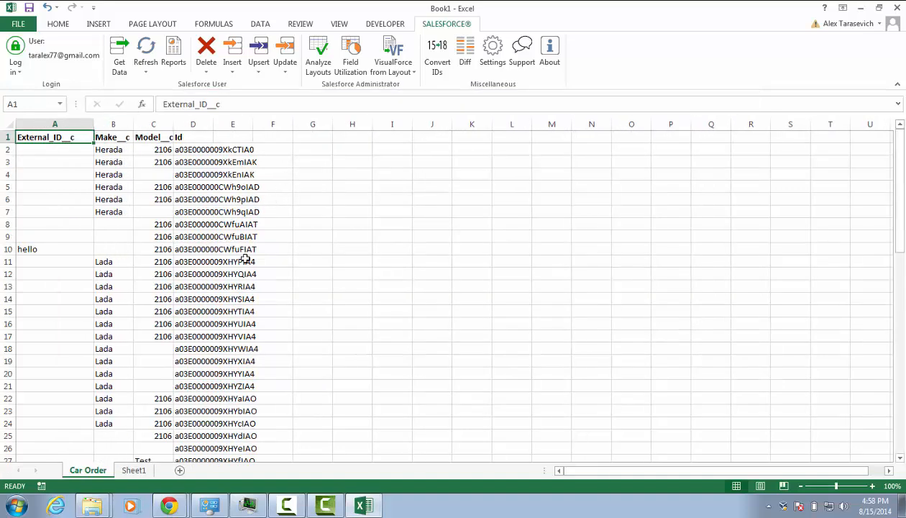
scroll(248, 251, down, 16)
scroll(245, 259, up, 16)
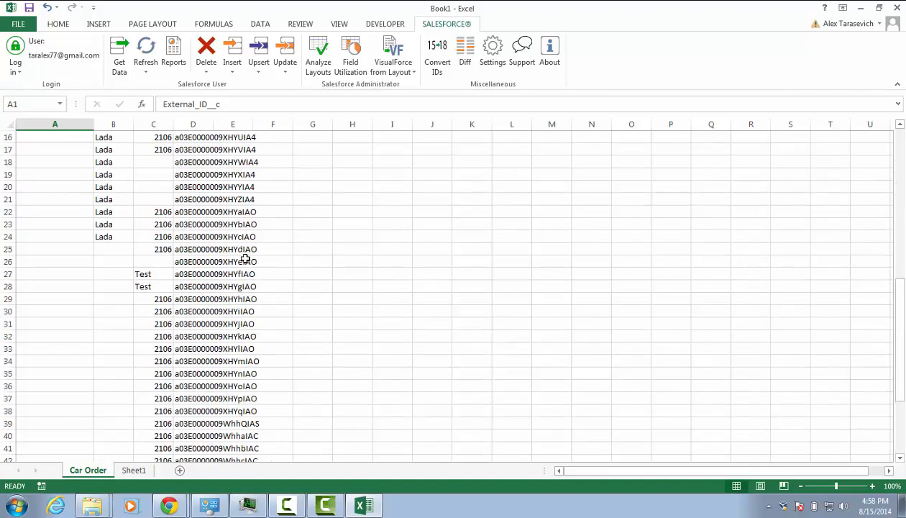
- Start another data query on the Account Contact Role object, returning the fields from Contact Role ID through Last Modified Date
click(119, 58)
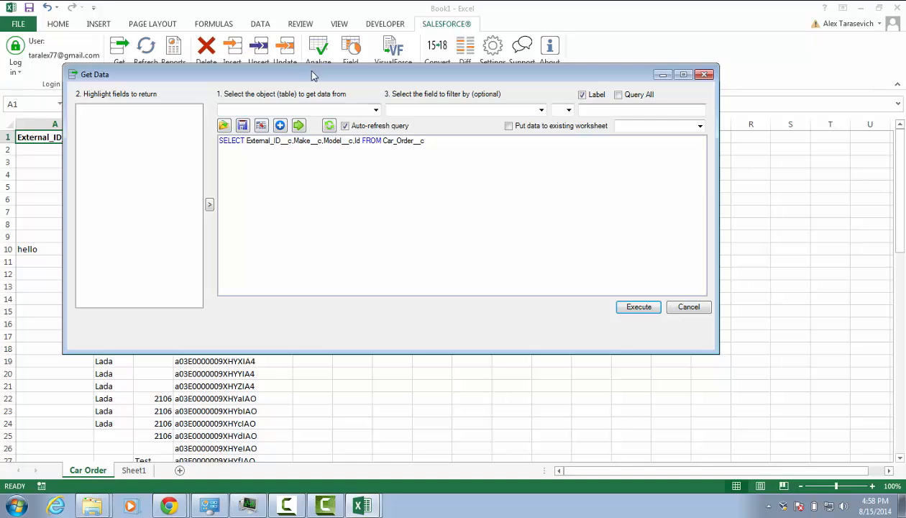
drag(313, 75, 371, 101)
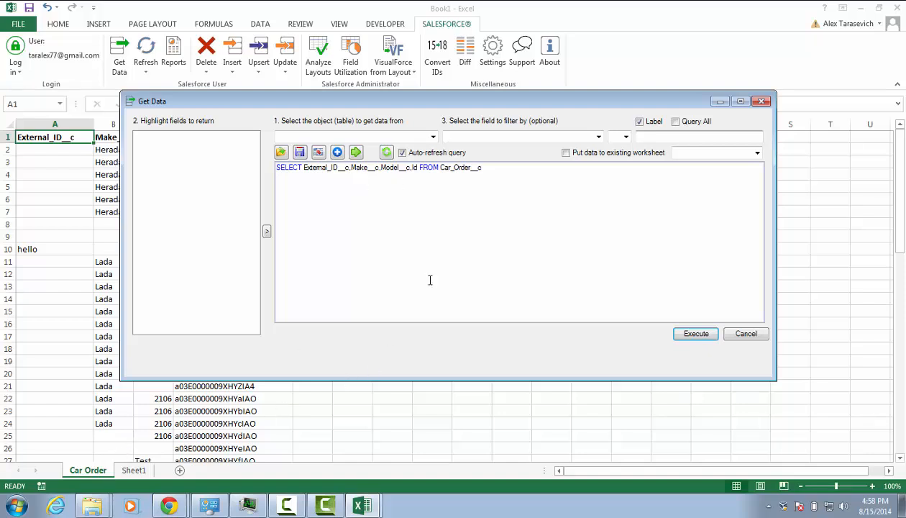
click(433, 137)
click(414, 165)
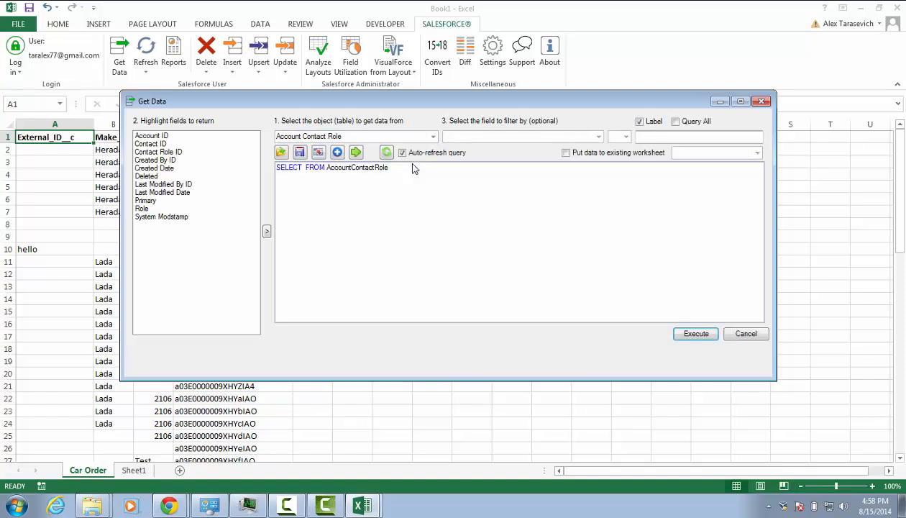
click(170, 161)
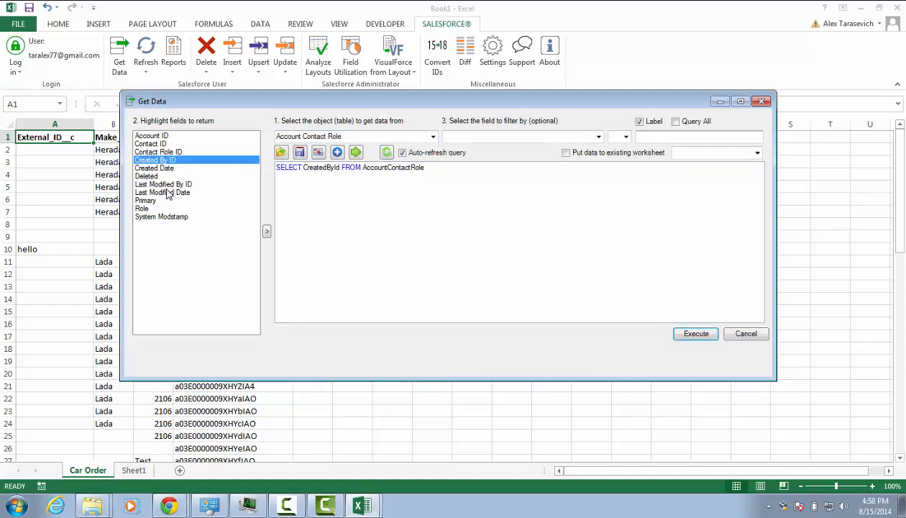
drag(169, 193, 170, 155)
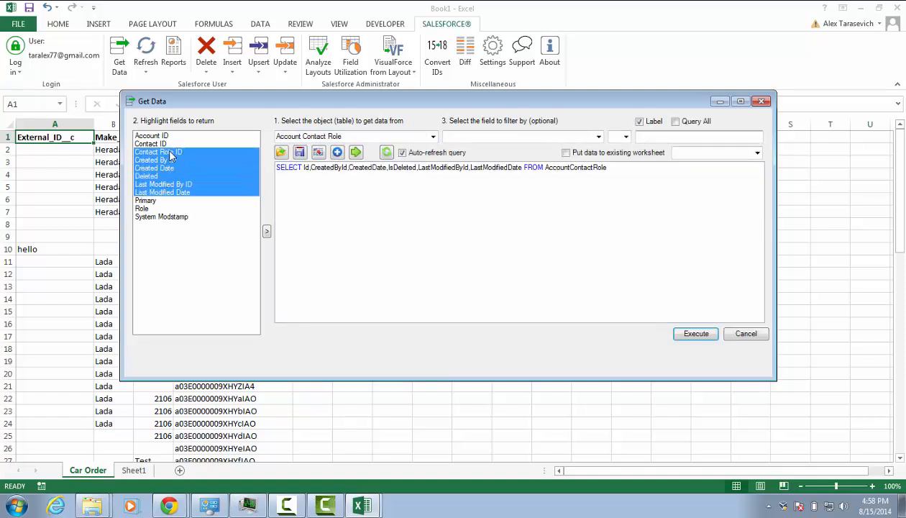
- Filter the query by Contact ID with the IN operator and the value asdfs
click(598, 137)
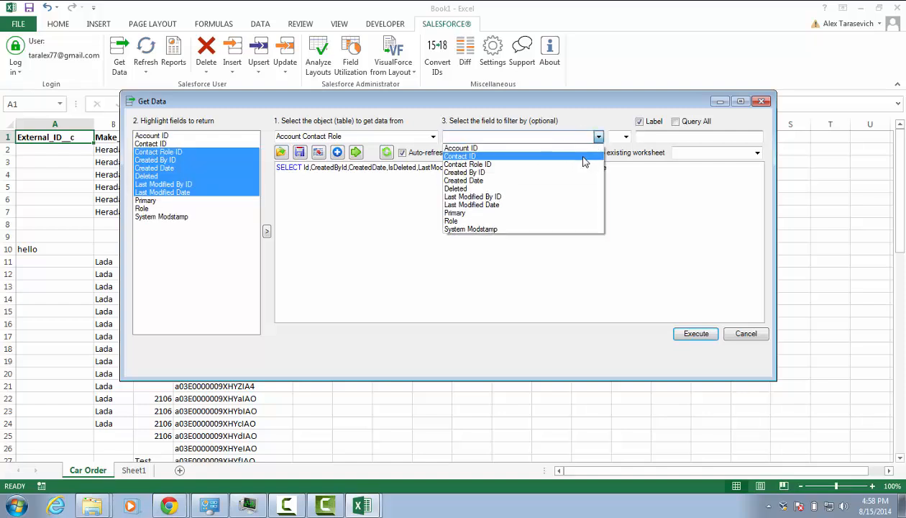
click(584, 157)
click(626, 136)
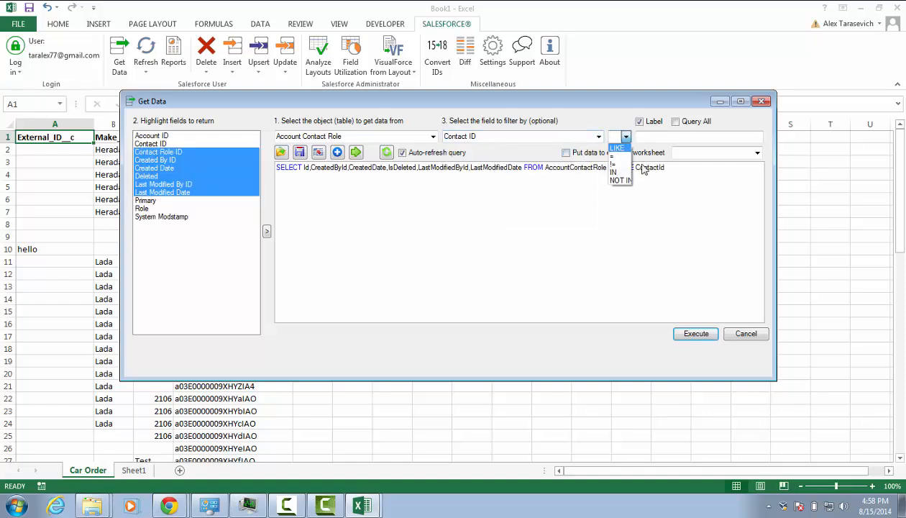
click(614, 172)
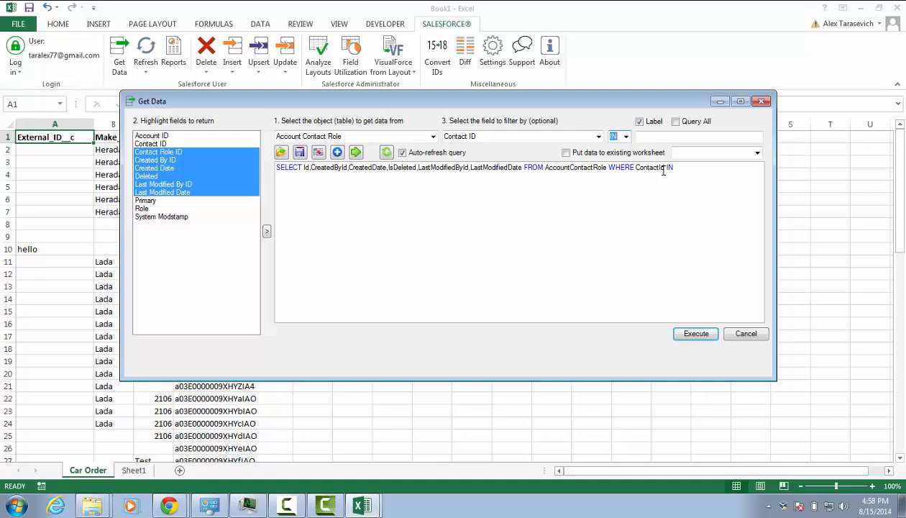
click(664, 136)
text(asdfs)
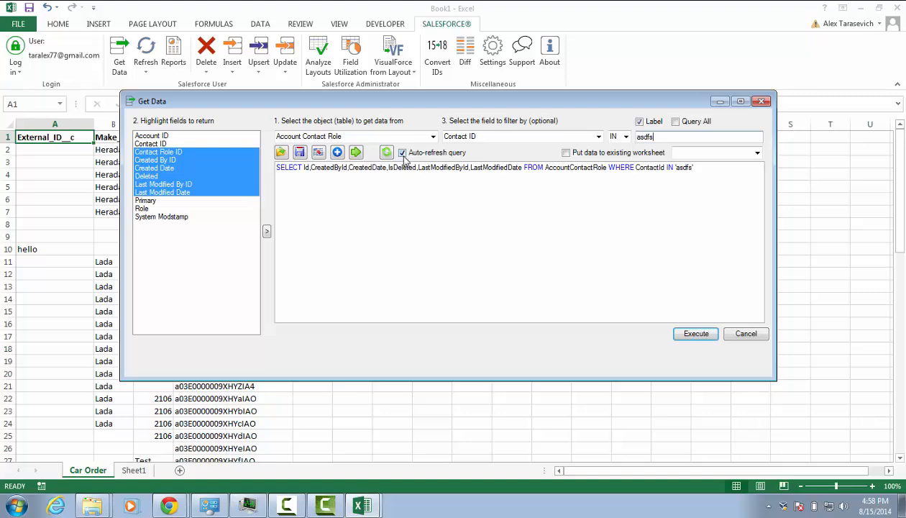
- Turn off automatic query refresh and switch the object to Activity History
click(404, 156)
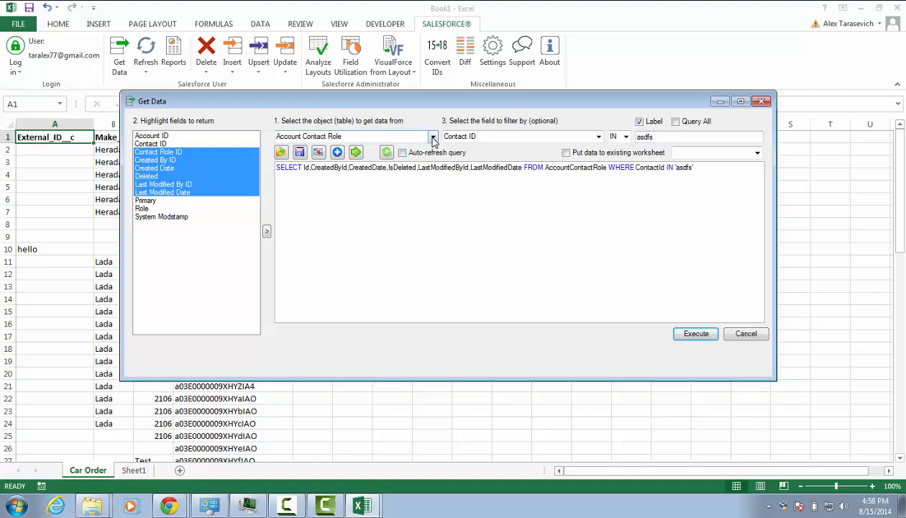
click(431, 137)
click(323, 195)
- Highlight the Activity History fields from Activity ID through Duration, and reduce the selection to All-Day Event
click(164, 202)
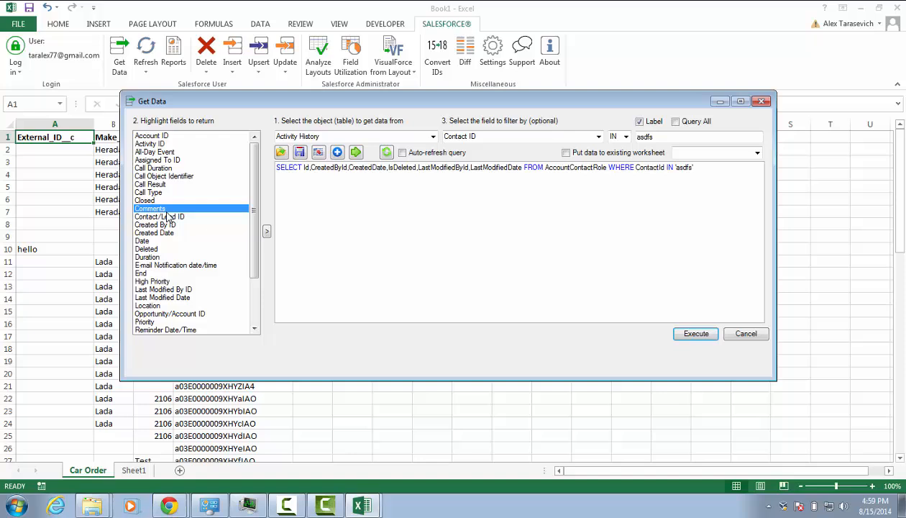
click(165, 144)
shift+click(166, 274)
shift+click(163, 257)
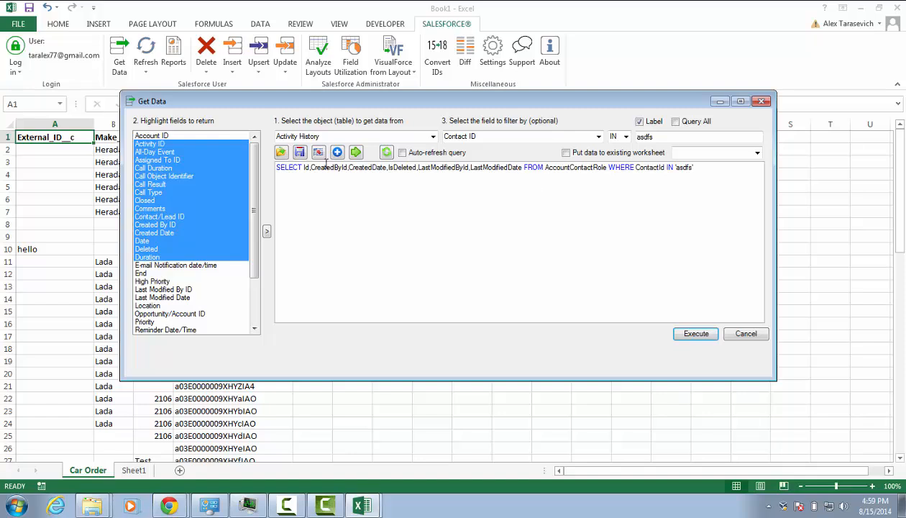
click(247, 152)
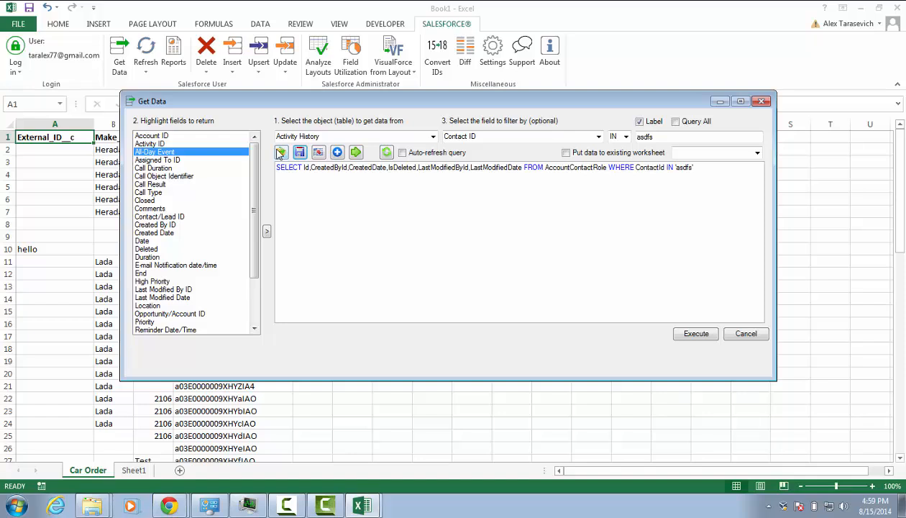
- Save the current query under the name "my query"
click(299, 152)
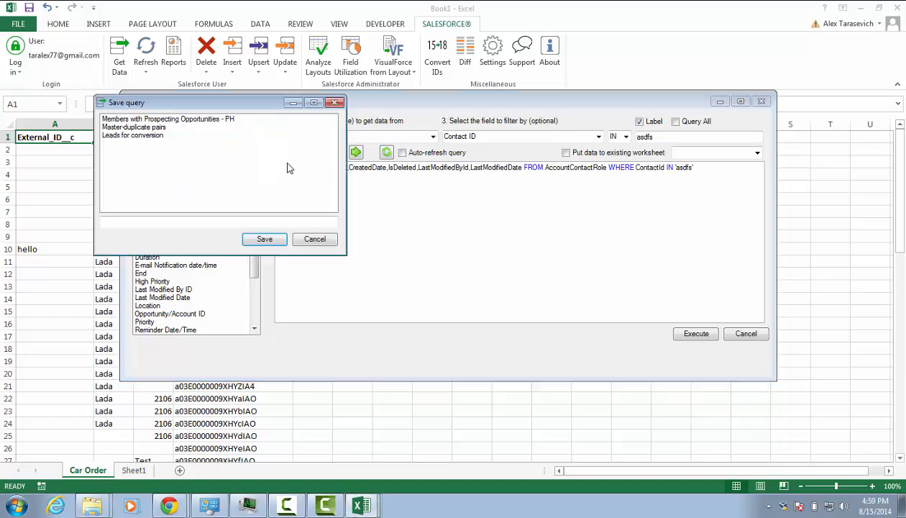
click(268, 221)
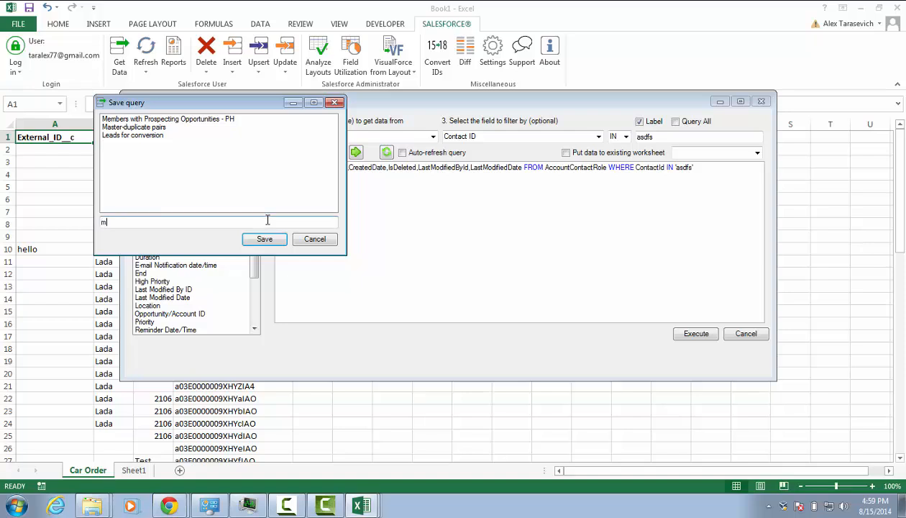
text(my query)
click(264, 239)
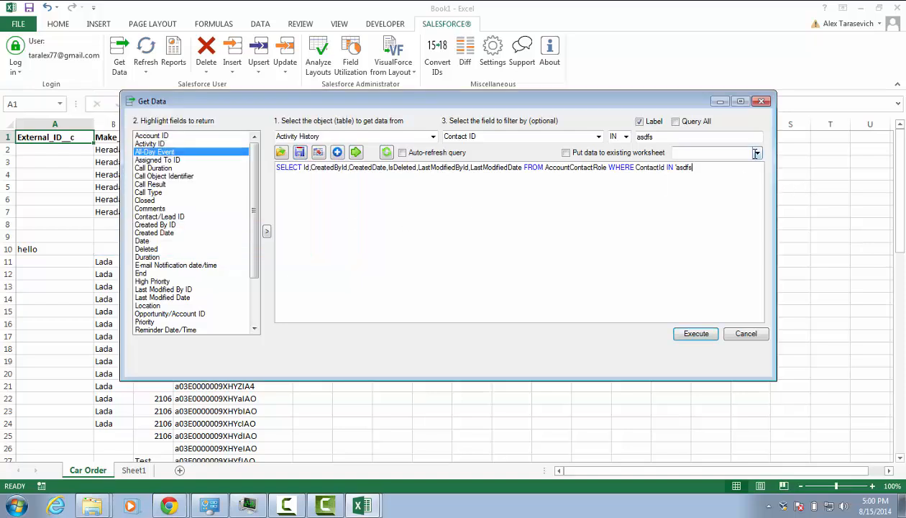
- Erase the end of the query text back to LastModifiedById, and load the saved query "my query"
key(BackSpace)
key(BackSpace)
key(BackSpace)
key(BackSpace)
key(BackSpace)
key(BackSpace)
key(BackSpace)
key(BackSpace)
key(BackSpace)
key(BackSpace)
key(BackSpace)
key(BackSpace)
key(BackSpace)
key(BackSpace)
key(BackSpace)
key(BackSpace)
key(BackSpace)
key(BackSpace)
key(BackSpace)
key(BackSpace)
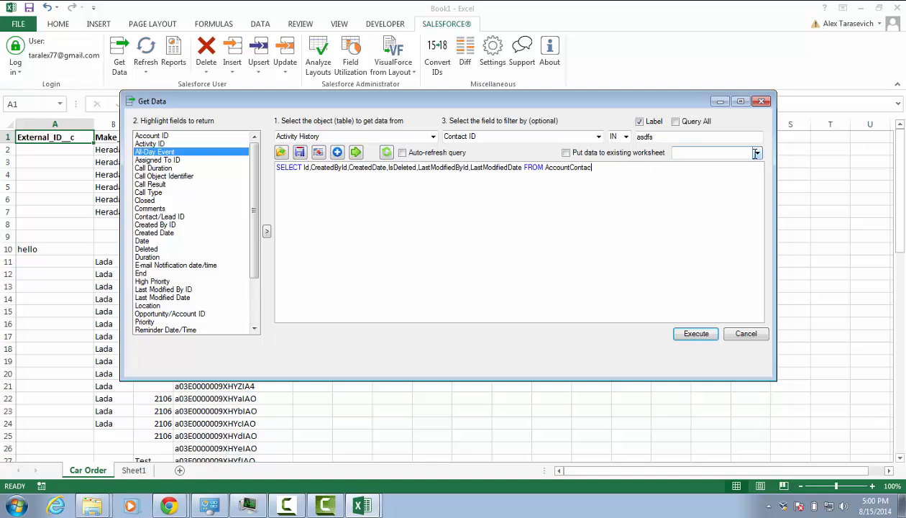
key(BackSpace)
key(BackSpace)
key(BackSpace)
key(BackSpace)
key(BackSpace)
key(BackSpace)
key(BackSpace)
key(BackSpace)
key(BackSpace)
key(BackSpace)
key(BackSpace)
key(BackSpace)
key(BackSpace)
key(BackSpace)
key(BackSpace)
key(BackSpace)
key(BackSpace)
key(BackSpace)
key(BackSpace)
key(BackSpace)
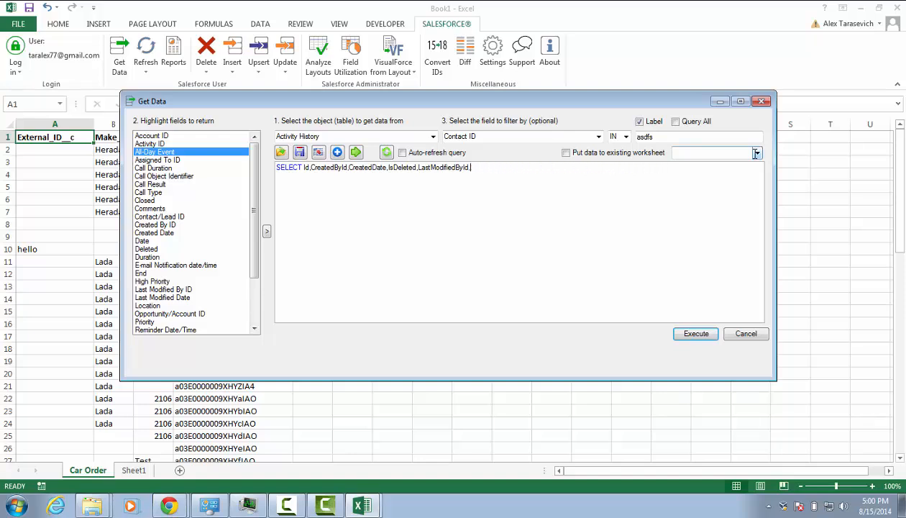
click(281, 152)
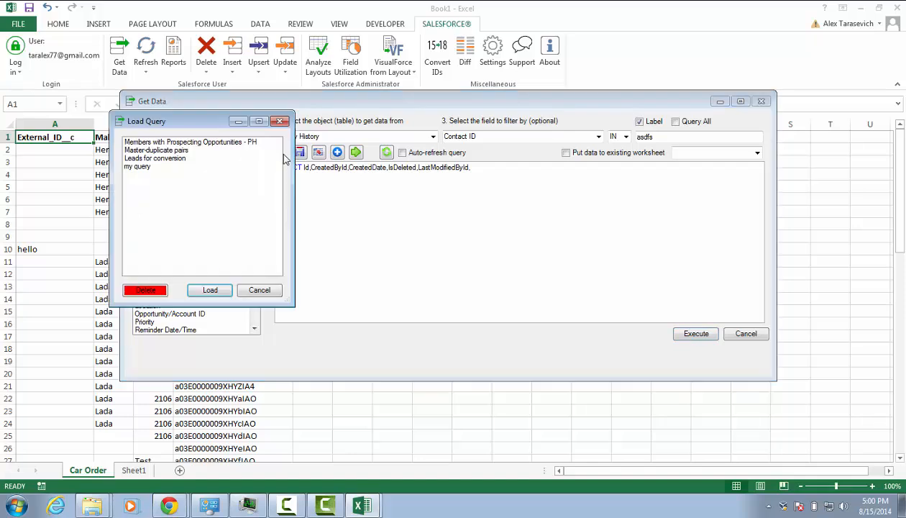
double_click(210, 169)
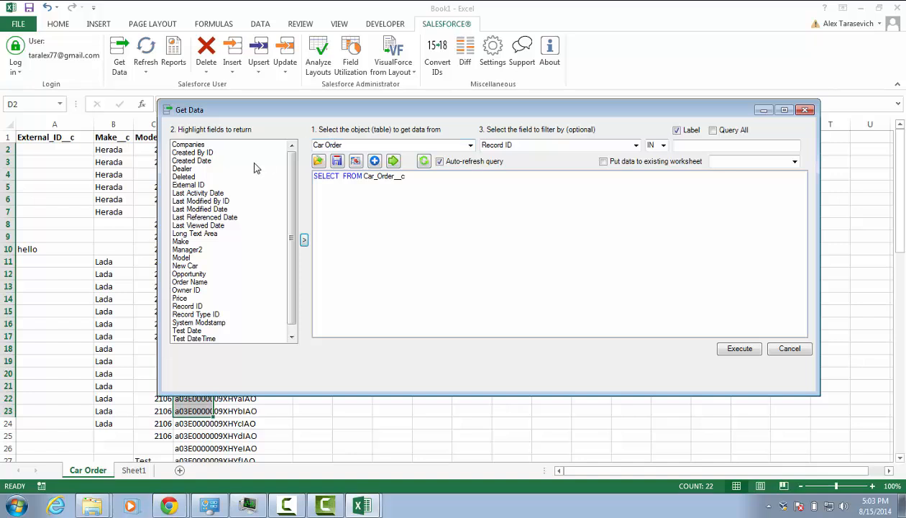
- Highlight the Make, Model and Price fields of the Car Order object and choose Record ID as the filter field
click(197, 243)
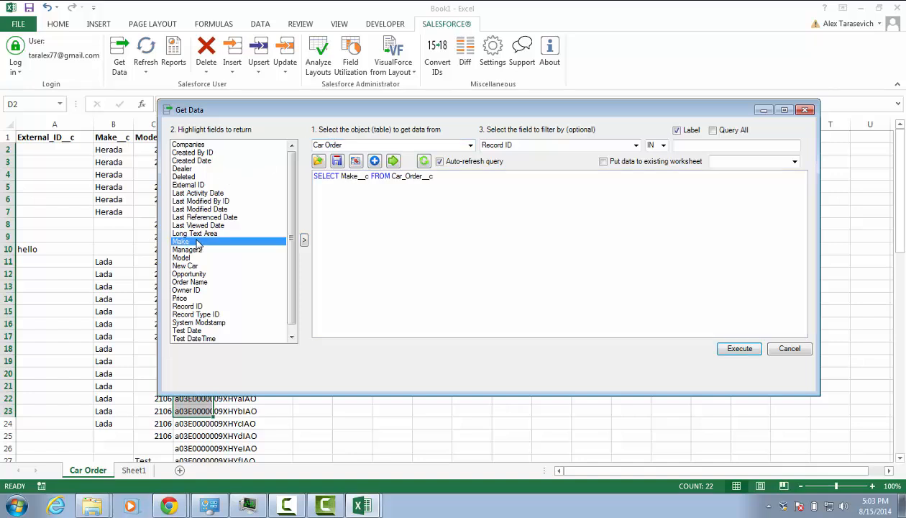
ctrl+click(194, 258)
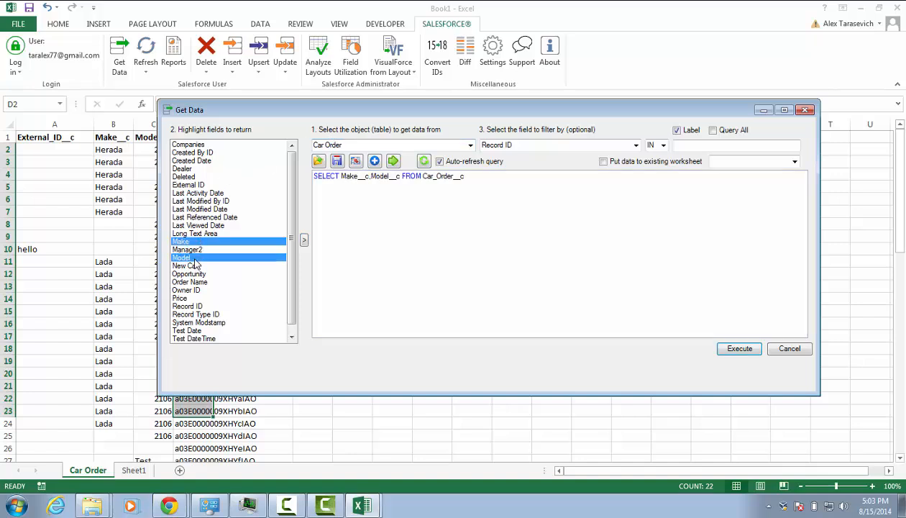
ctrl+click(194, 300)
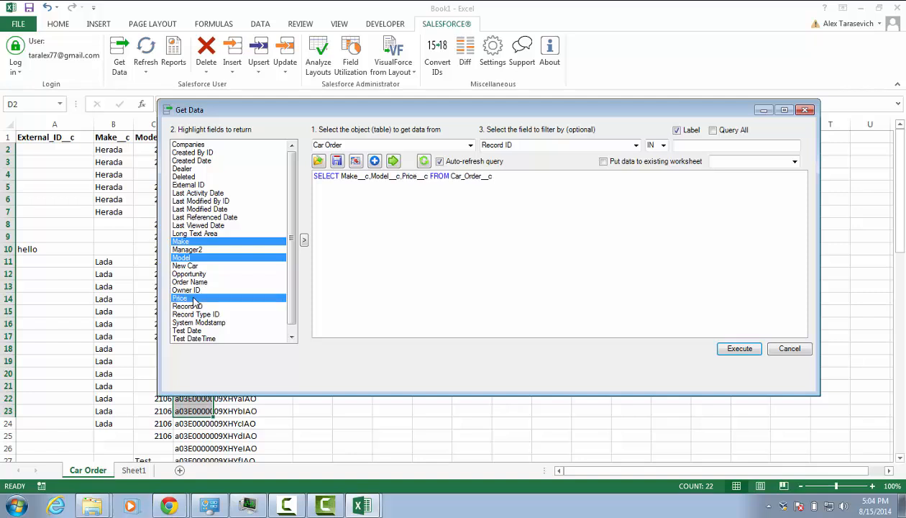
scroll(292, 225, down, 1)
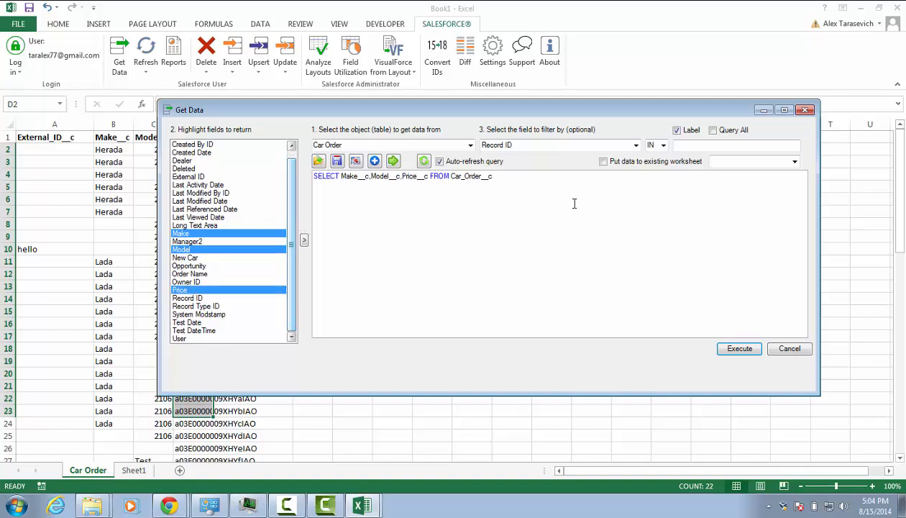
click(636, 146)
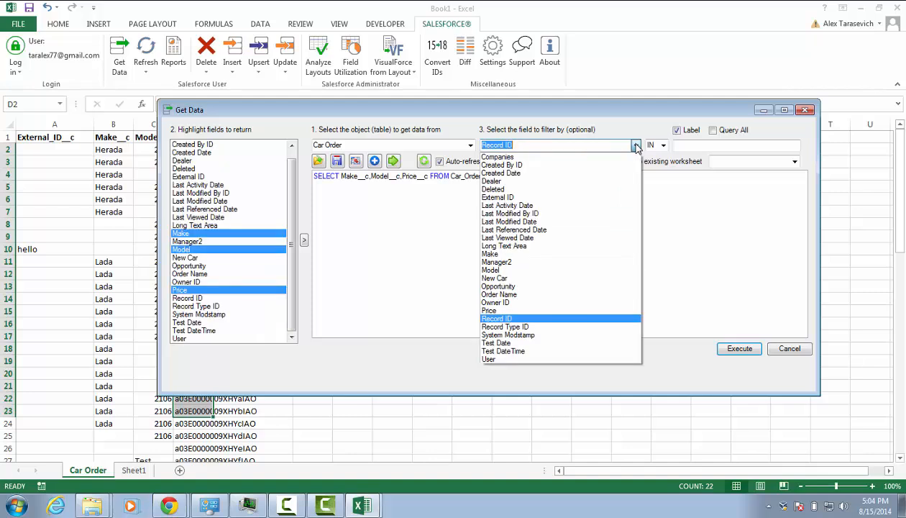
click(543, 317)
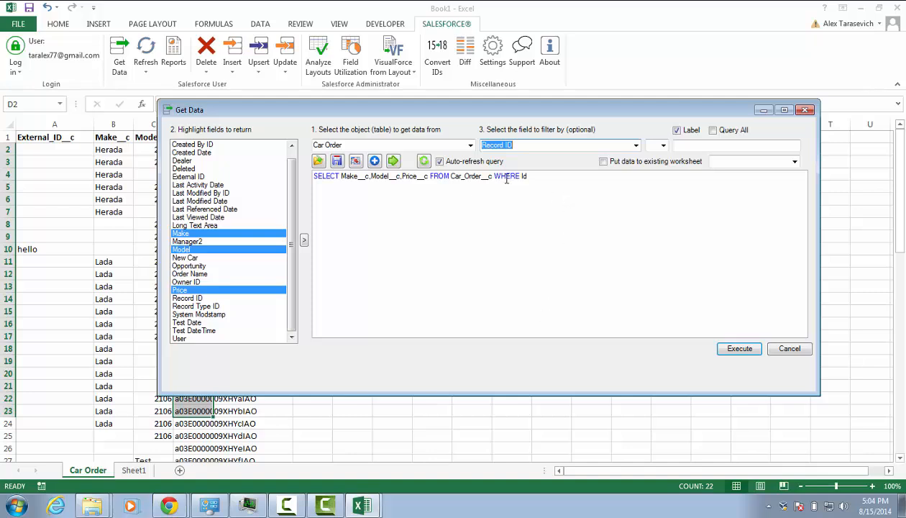
- Insert the record IDs from worksheet cells D2:D15 at the end of the query's WHERE clause
click(544, 177)
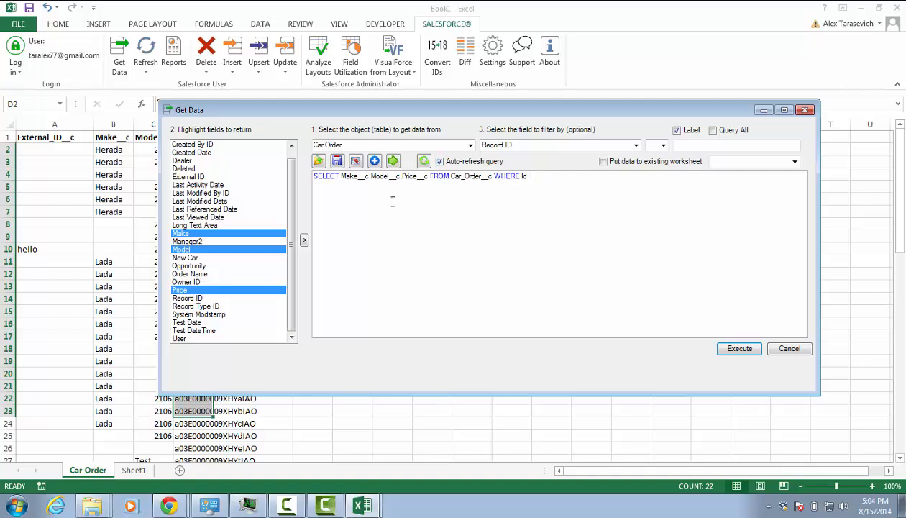
click(357, 164)
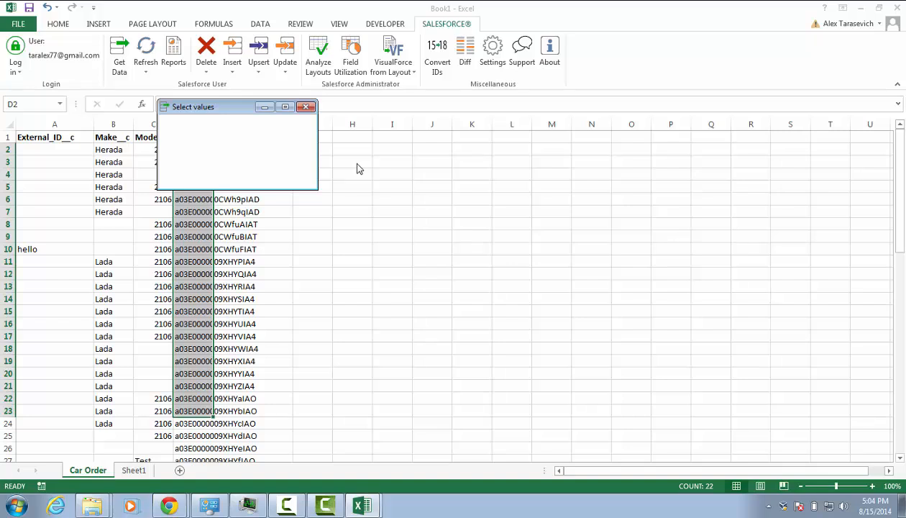
drag(202, 112, 429, 113)
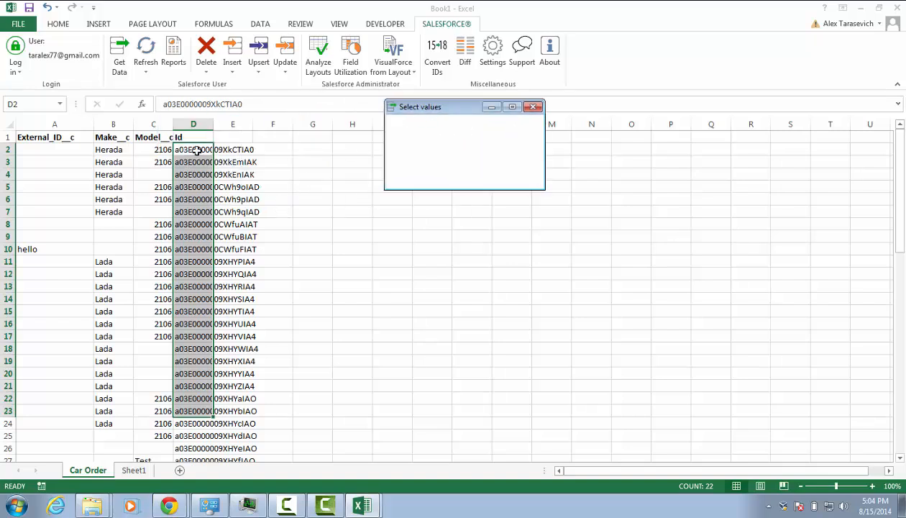
drag(200, 149, 189, 309)
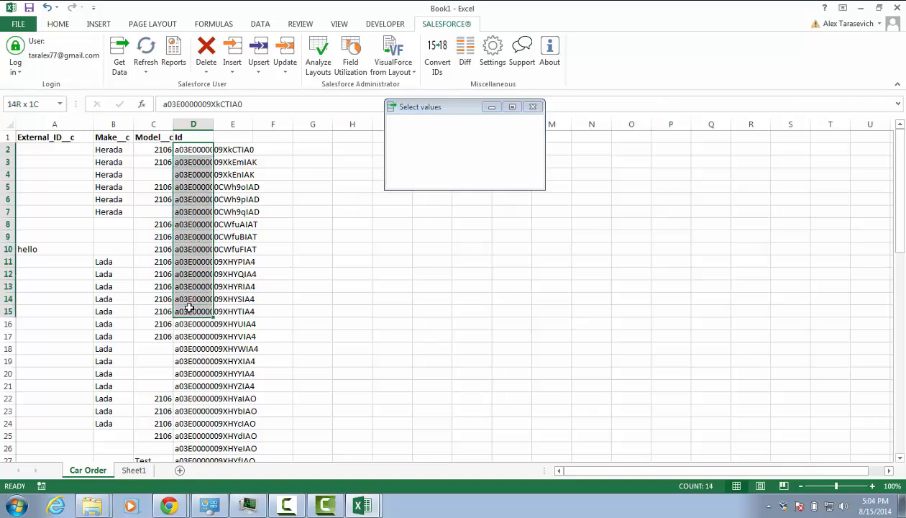
drag(189, 309, 189, 310)
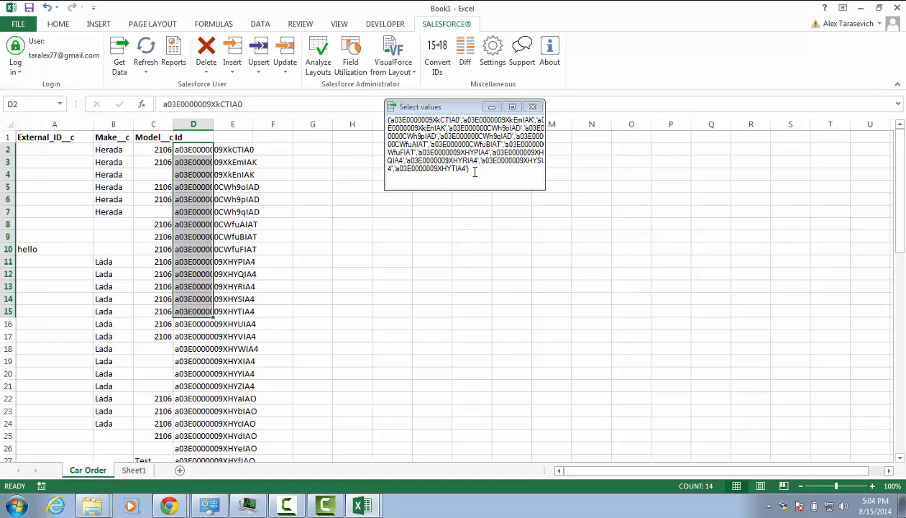
click(533, 107)
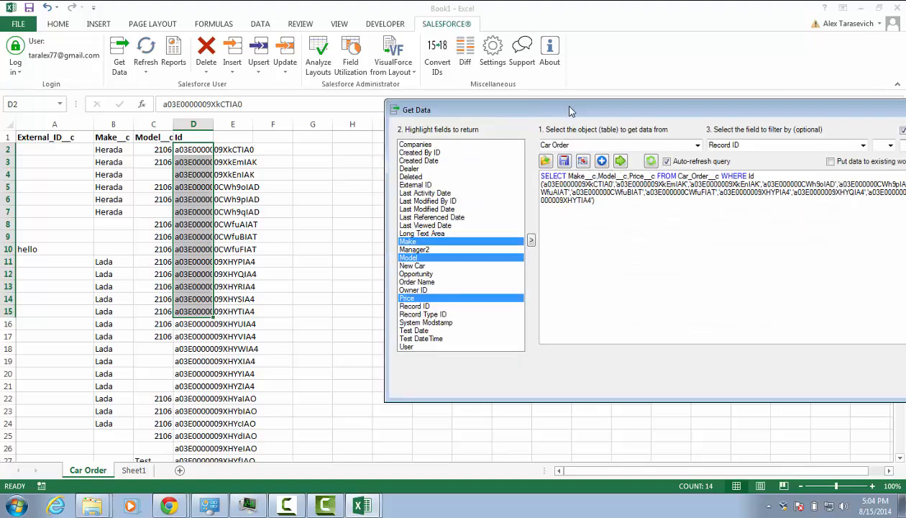
drag(562, 110, 328, 87)
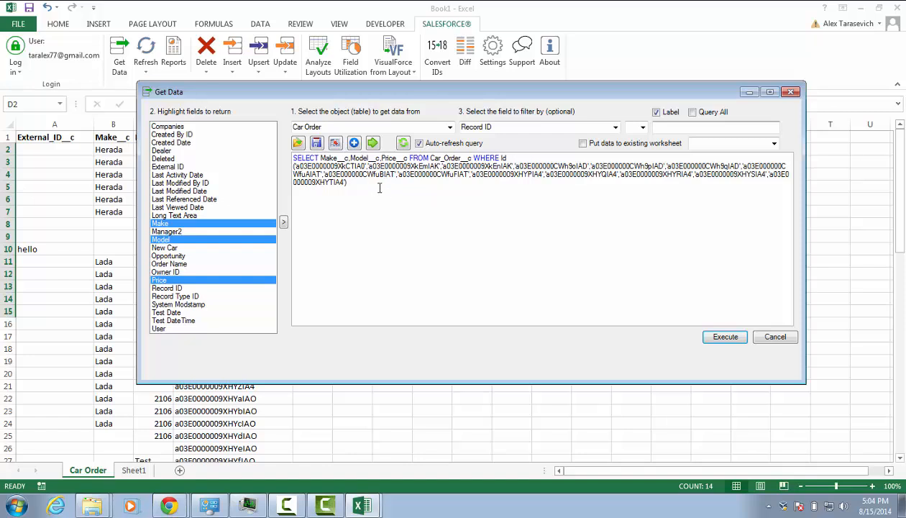
- Set the Record ID filter operator to IN and turn off automatic query refresh
click(643, 127)
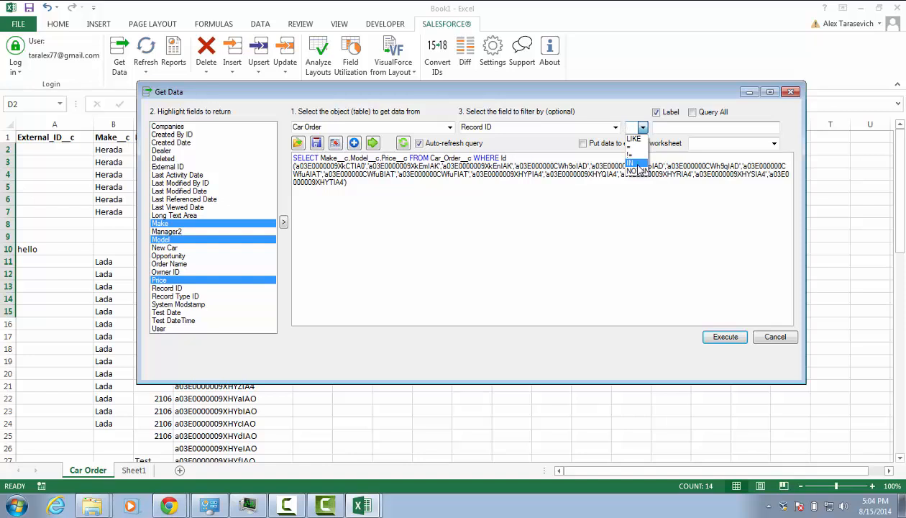
click(633, 163)
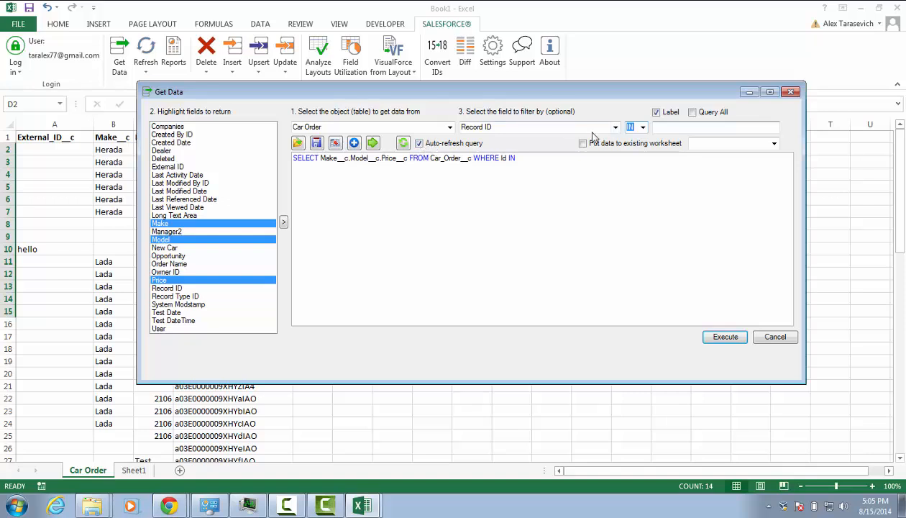
click(446, 147)
- Refresh the query text manually from the chosen fields and filter
click(403, 145)
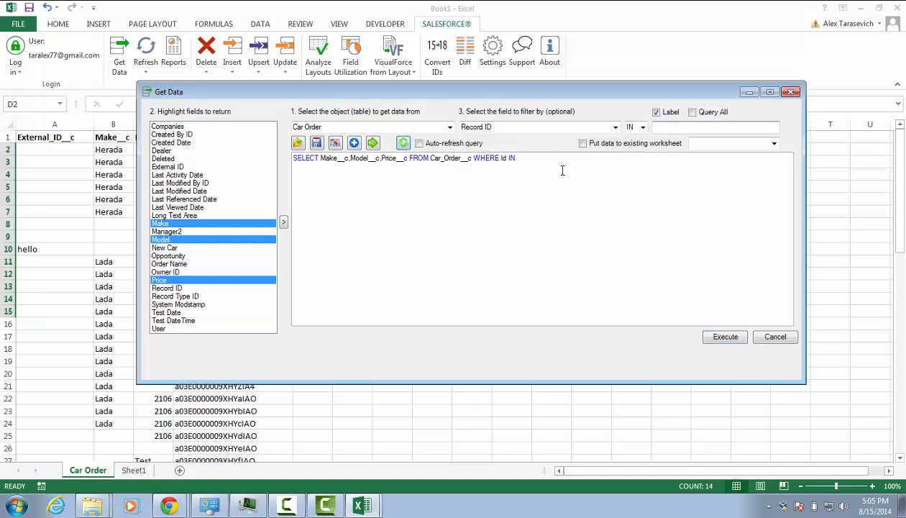
click(405, 146)
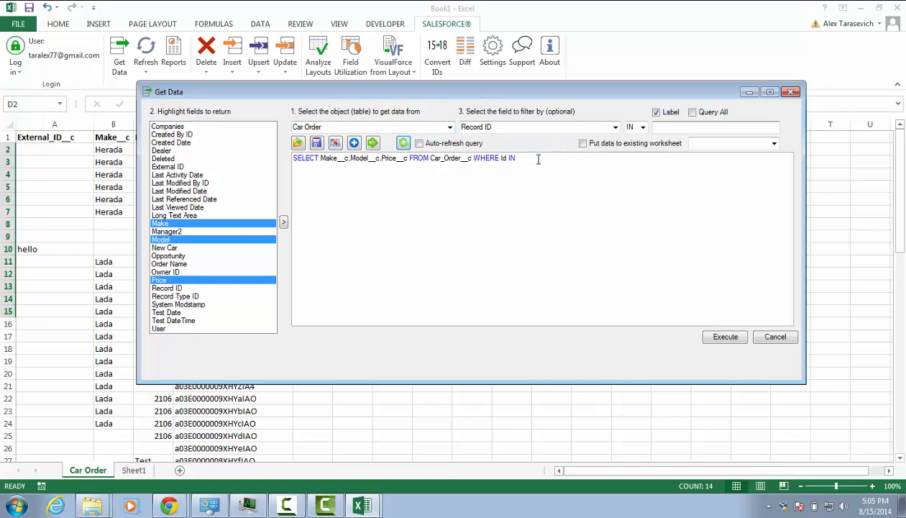
click(404, 143)
- Insert the record IDs from worksheet cells D5:D9 as the values of the query's IN filter
click(334, 145)
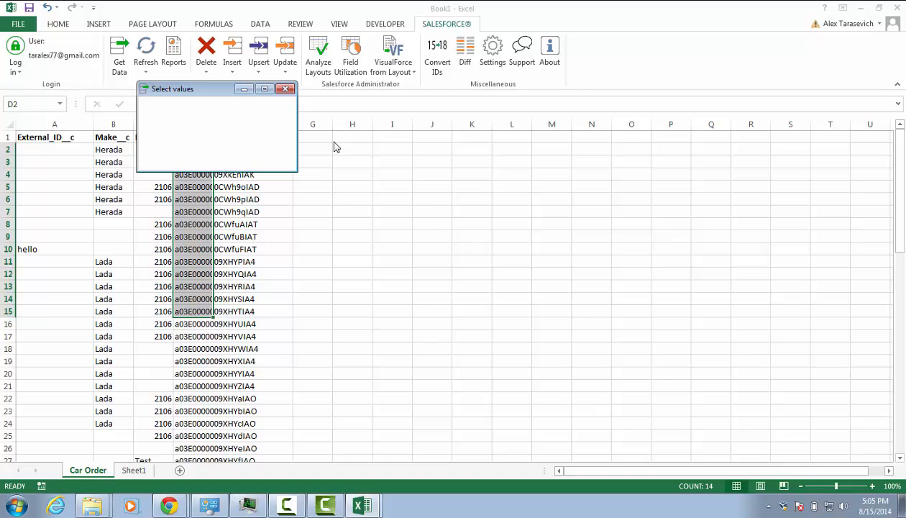
drag(199, 88, 387, 131)
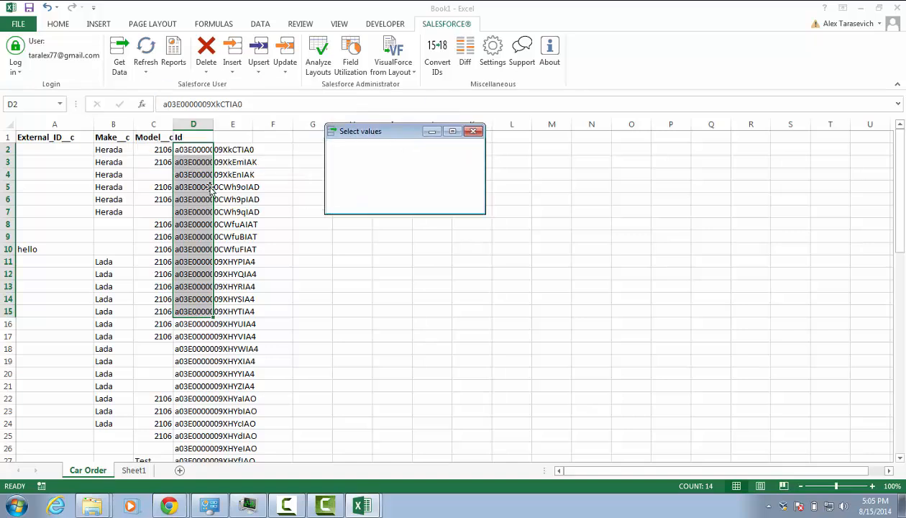
drag(193, 187, 189, 234)
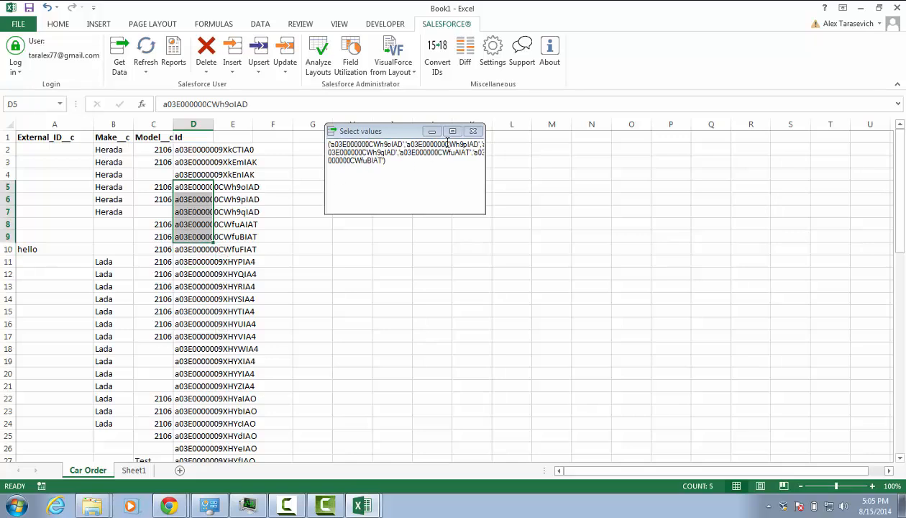
click(474, 135)
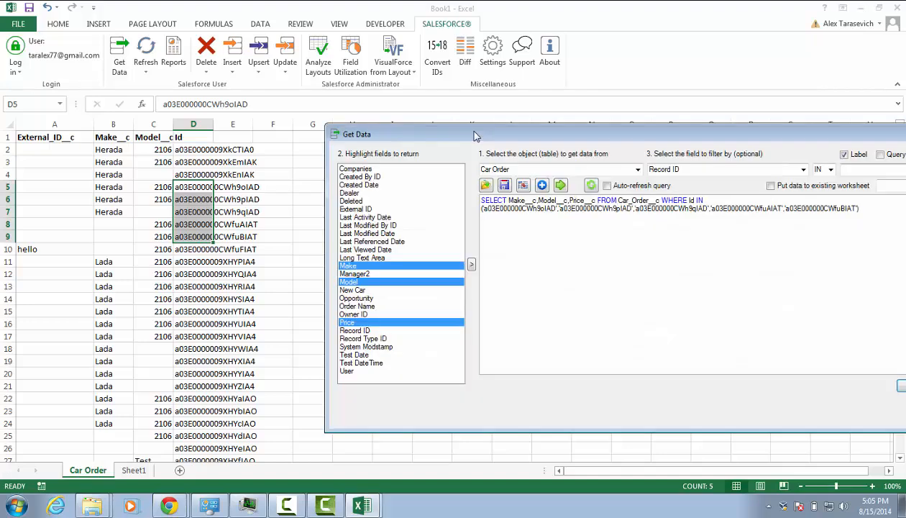
drag(492, 136, 344, 136)
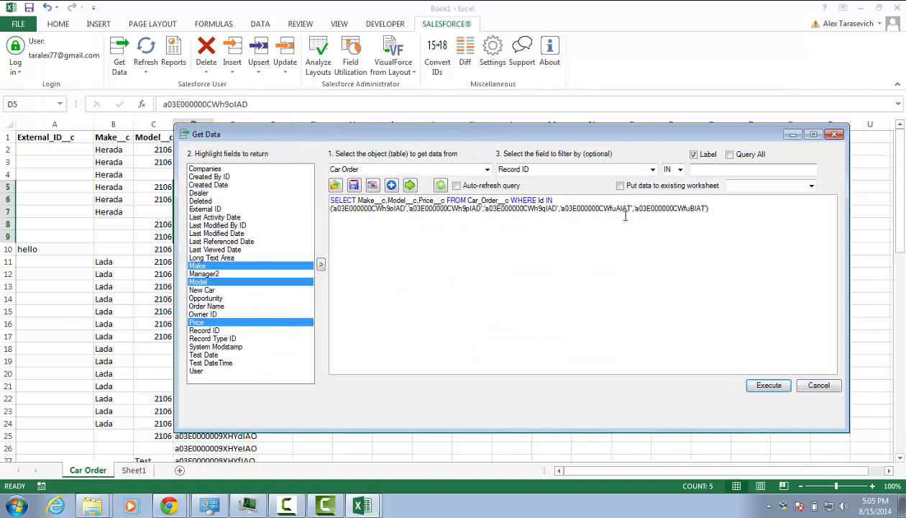
- Execute the Car Order query and widen the Make__c column in the resulting sheet
click(768, 388)
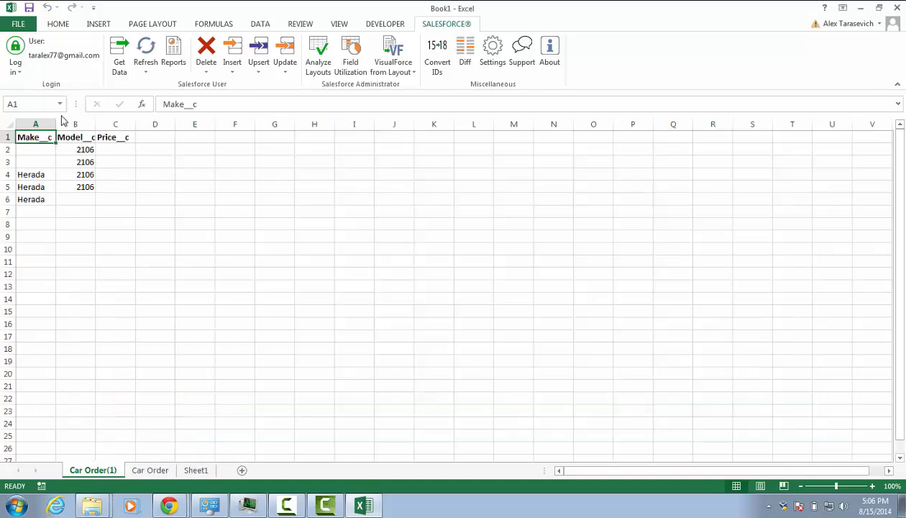
drag(54, 122, 108, 122)
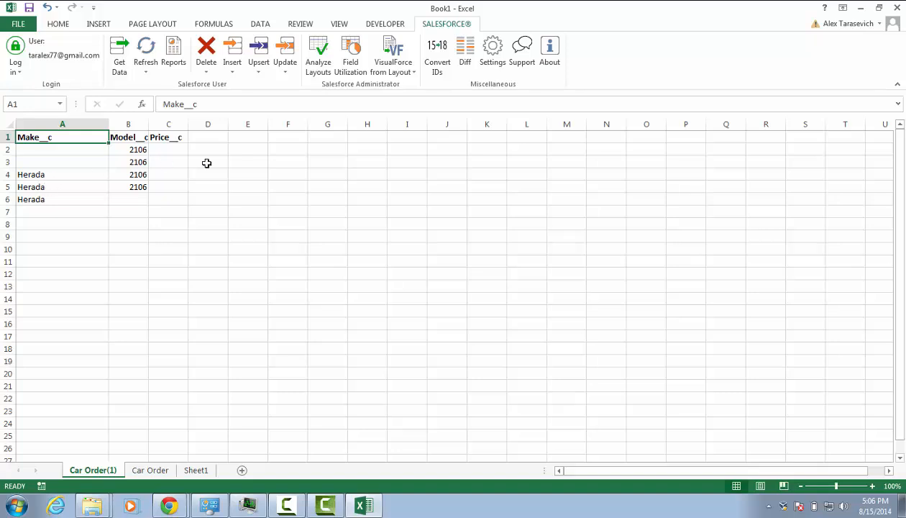